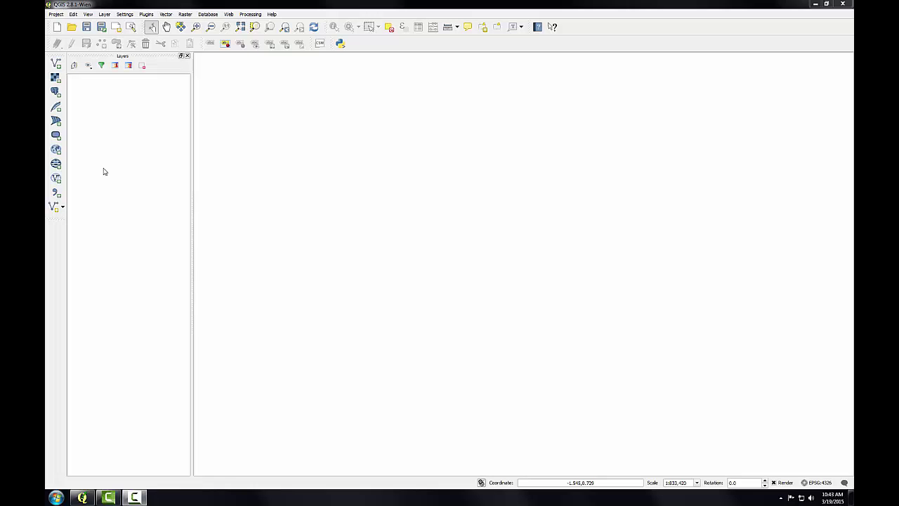
Turn on the Browser panel and dock it as a tab beside the Layers panel.
left_click(569, 112)
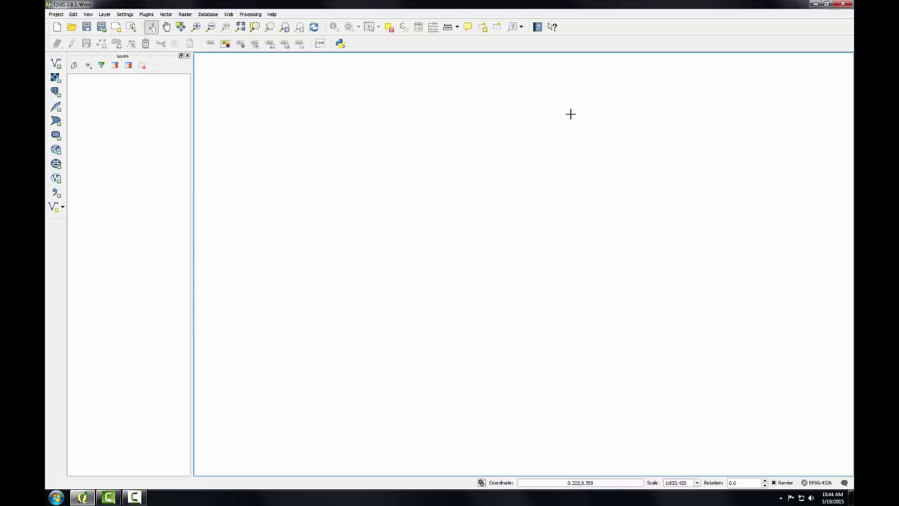
right_click(587, 20)
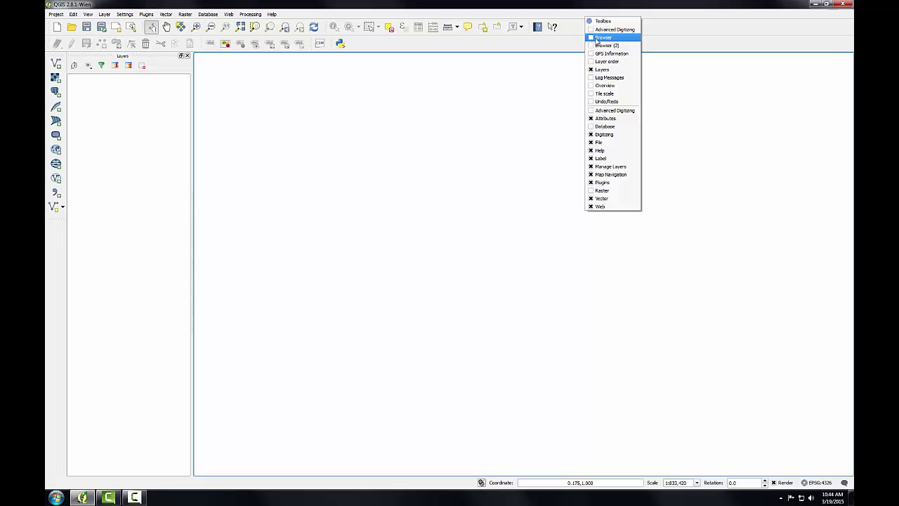
left_click(596, 38)
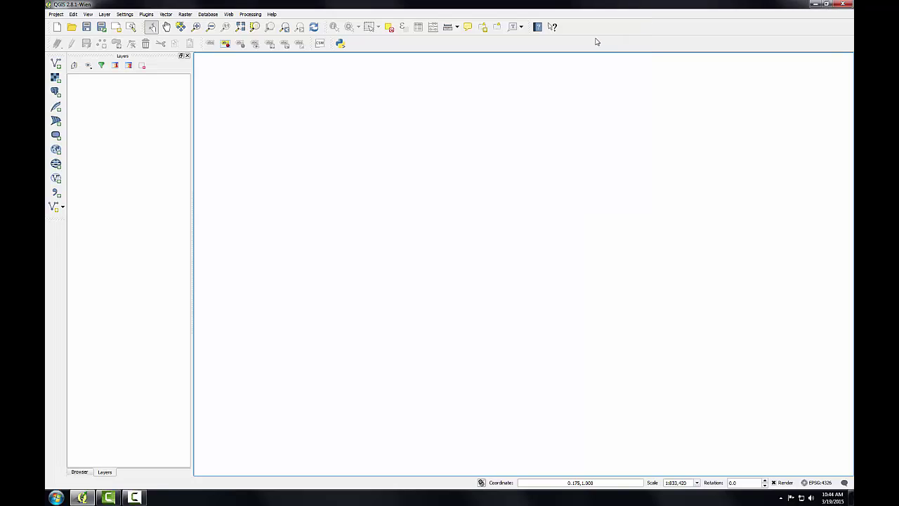
left_click(80, 472)
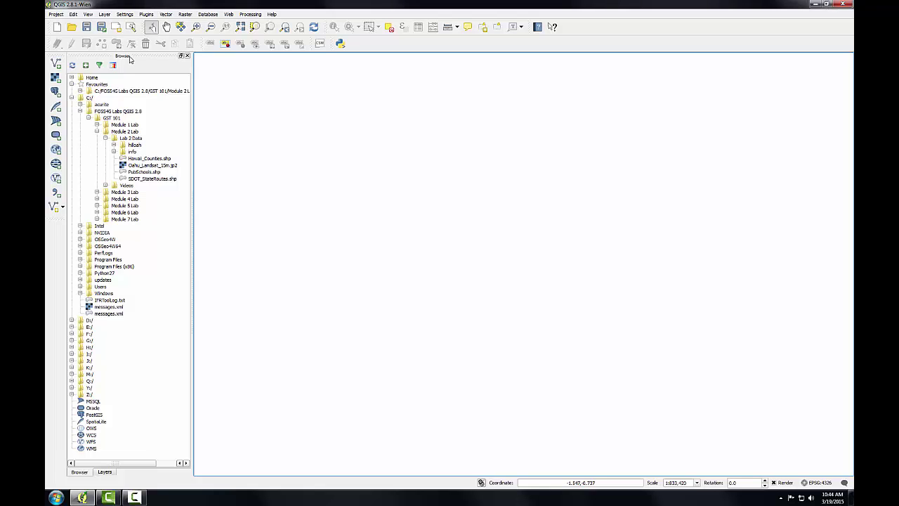
left_click_drag(129, 59, 436, 134)
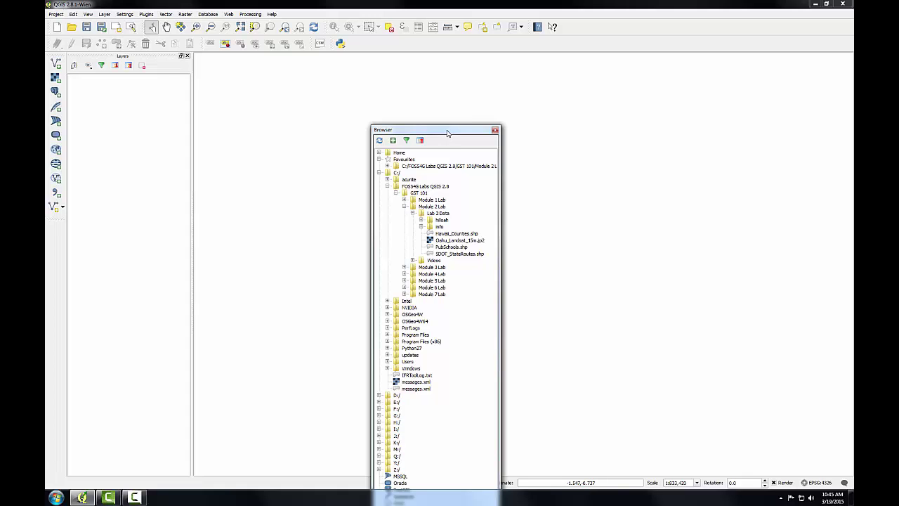
left_click_drag(452, 134, 144, 146)
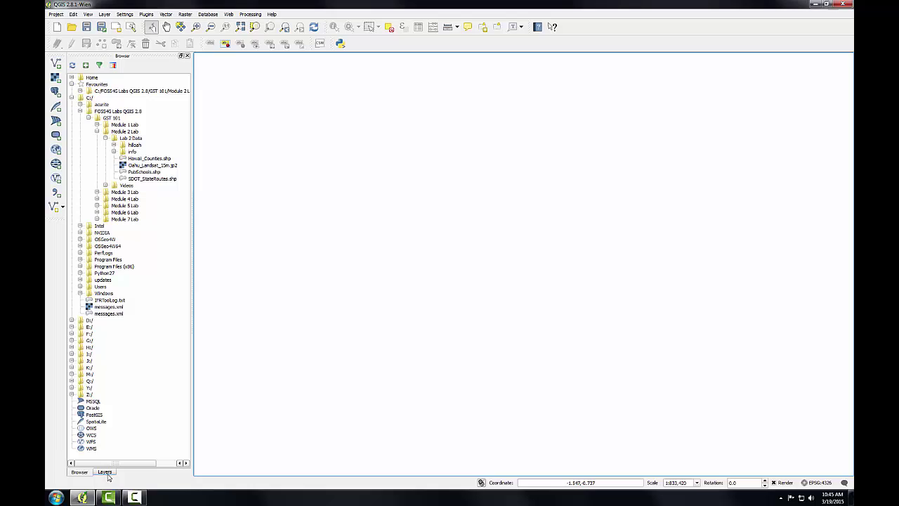
Add the Module 4 Lab > Lab 4 Data > Data folder to the Browser favourites.
left_click(80, 111)
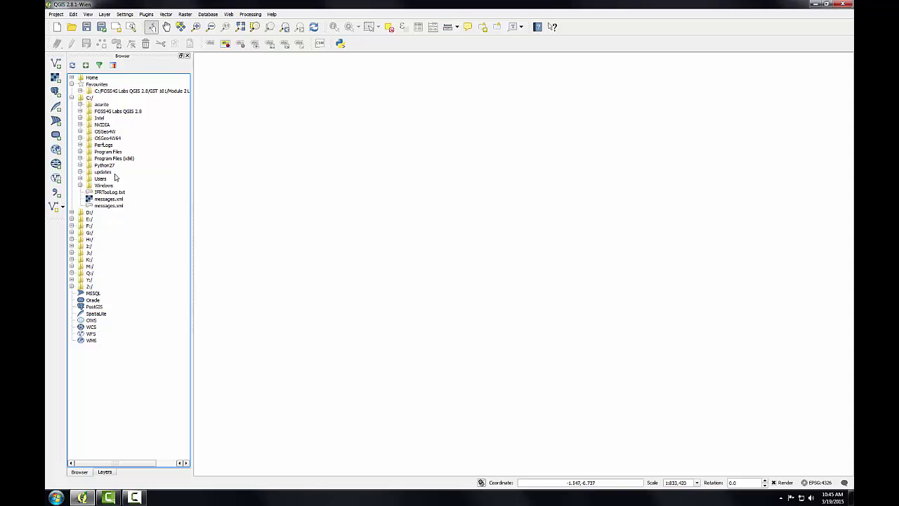
left_click(80, 111)
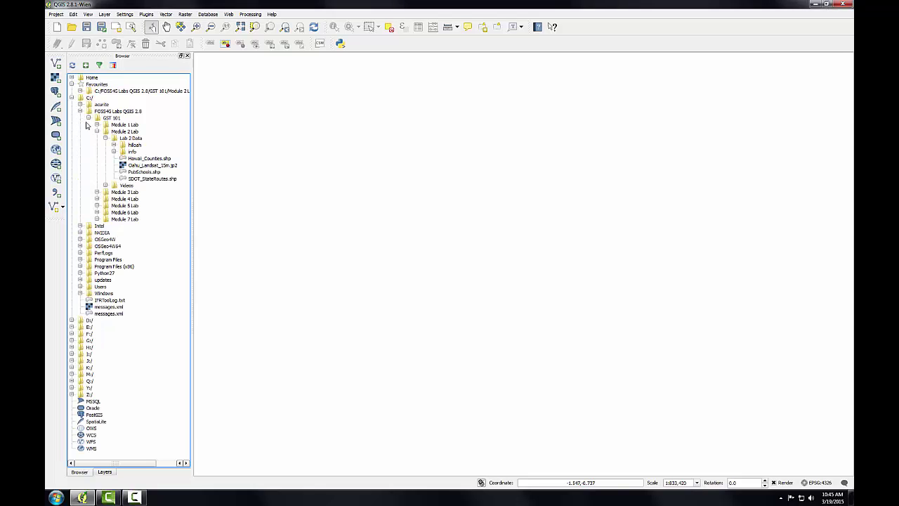
left_click(97, 131)
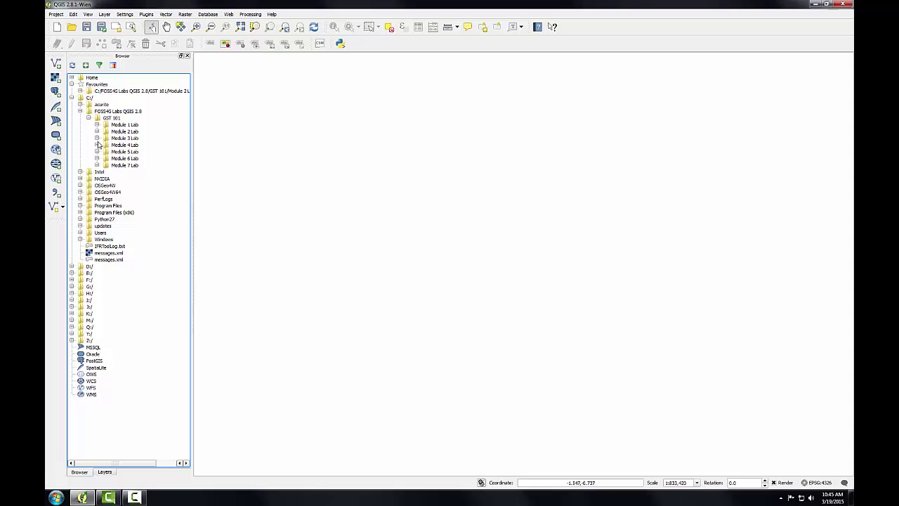
left_click(97, 144)
left_click(105, 152)
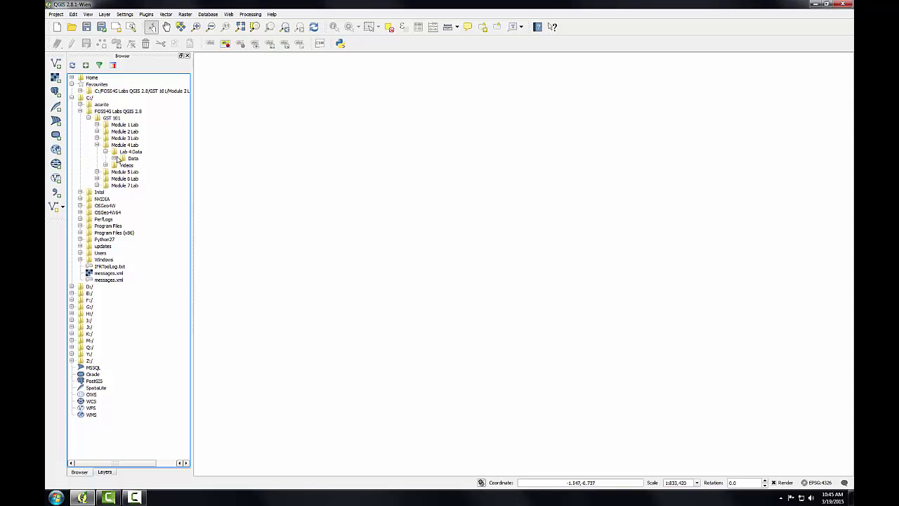
left_click(127, 160)
right_click(127, 161)
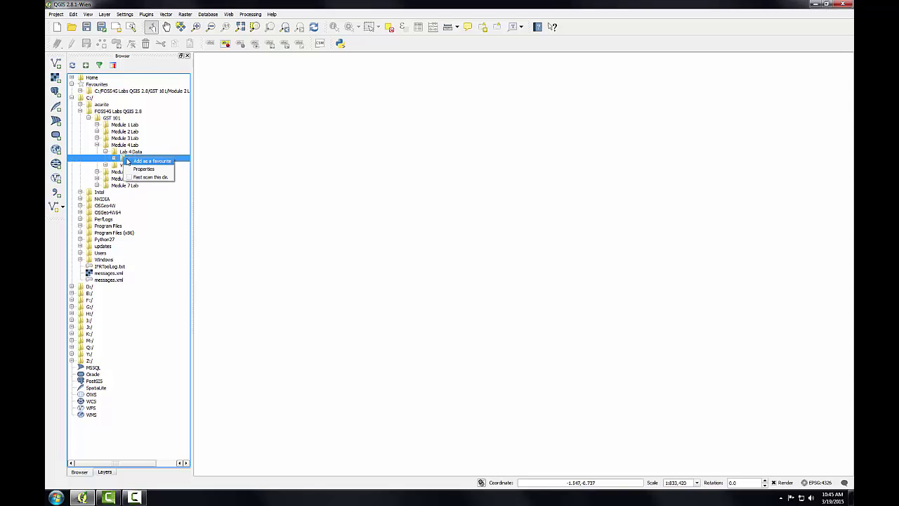
left_click(151, 161)
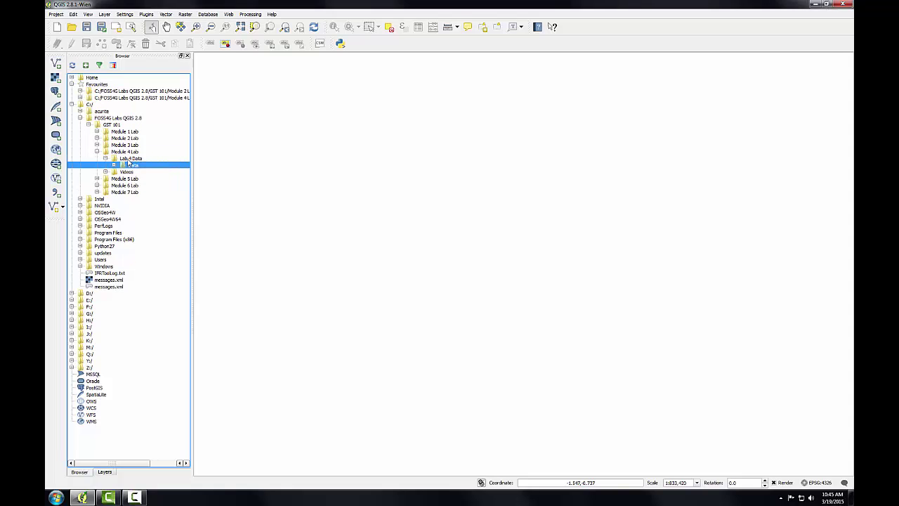
Drag Canada, Land_ownership, Mexico, Sage_grouse_current_distribution and Western_states shapefiles onto the map.
left_click(71, 103)
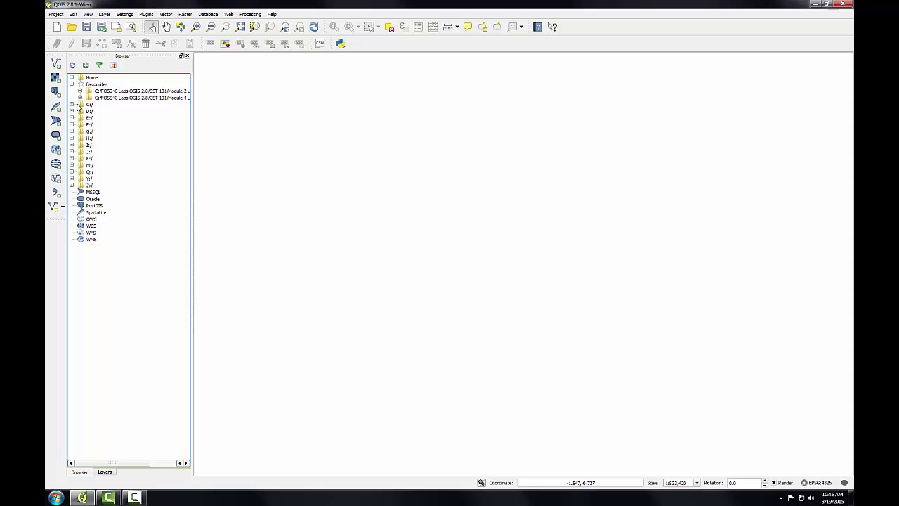
left_click(80, 98)
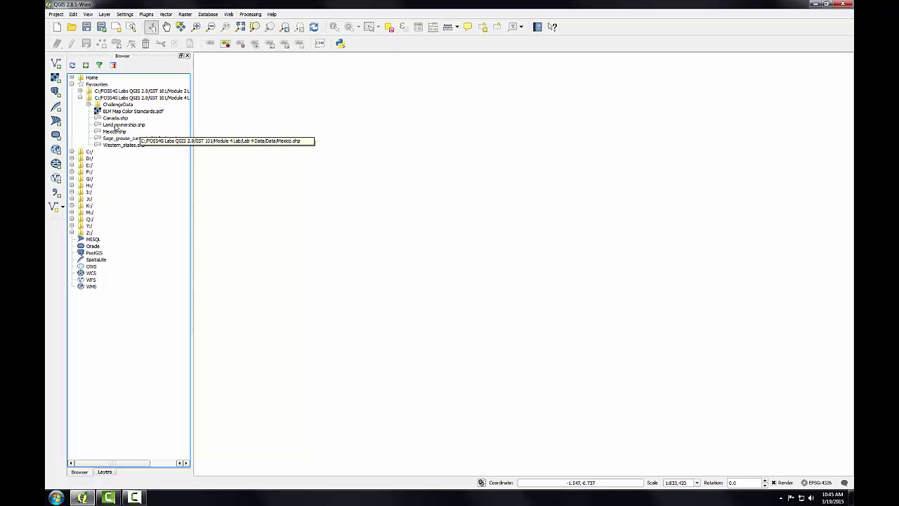
left_click(116, 119)
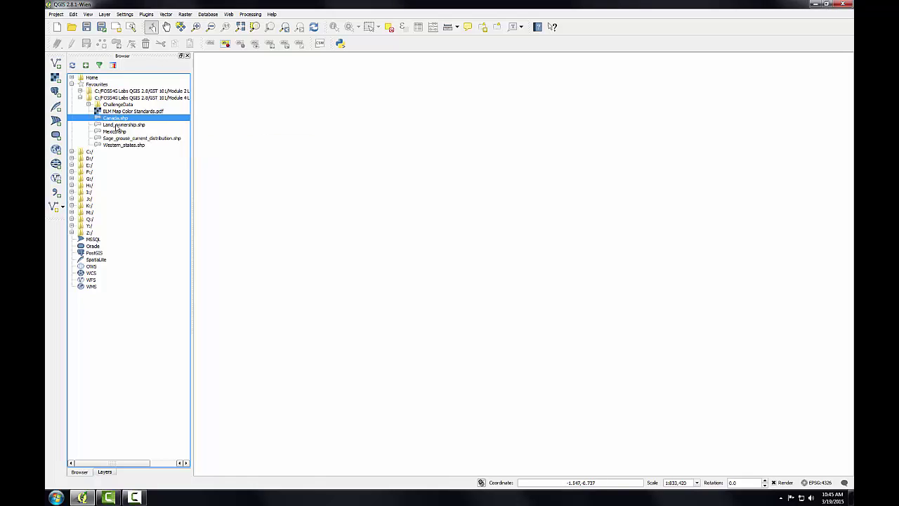
left_click(114, 124, "ctrl")
left_click(116, 132, "ctrl")
left_click(117, 139, "ctrl")
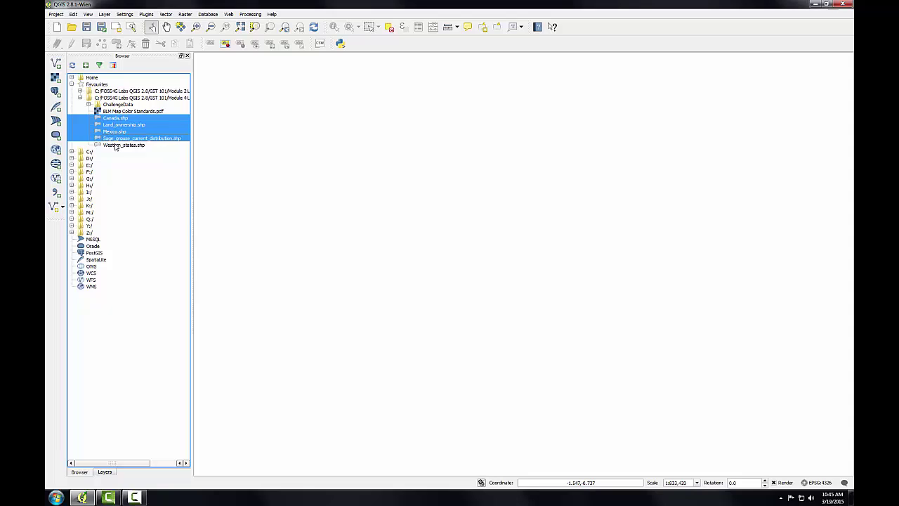
left_click(116, 145, "ctrl")
left_click_drag(113, 136, 385, 165)
Show the Layers list and zoom the map to the full extent of all layers.
left_click(103, 471)
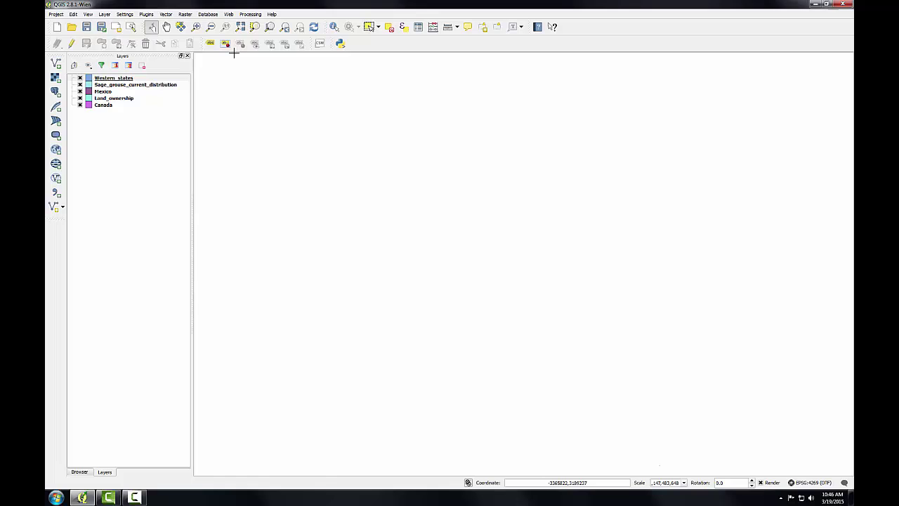
left_click(240, 27)
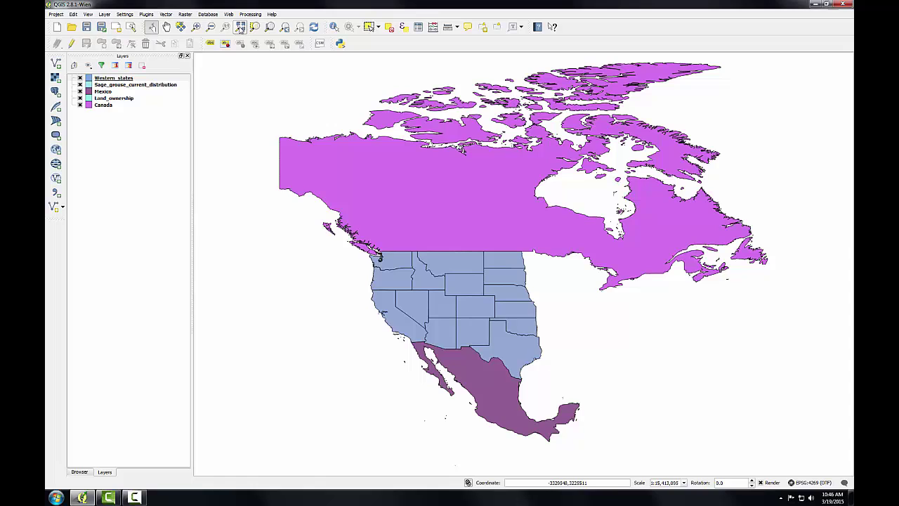
Save the project as 'Lab4' in the Module 4 Lab/Lab 4 Data/Data folder.
left_click(87, 28)
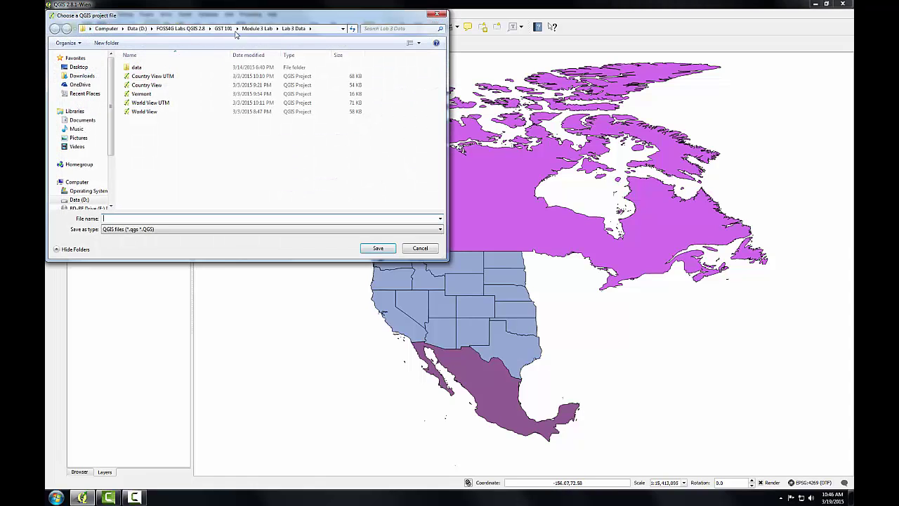
left_click(238, 30)
left_click(250, 65)
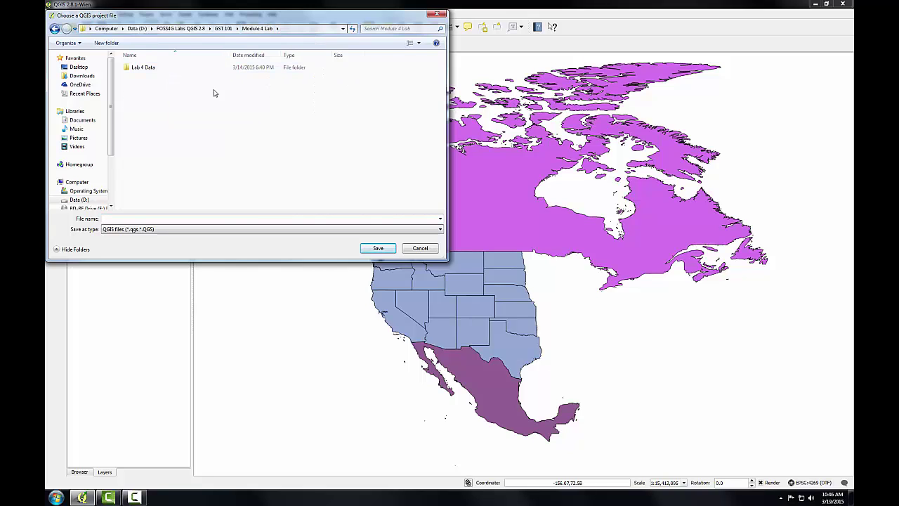
double_click(144, 68)
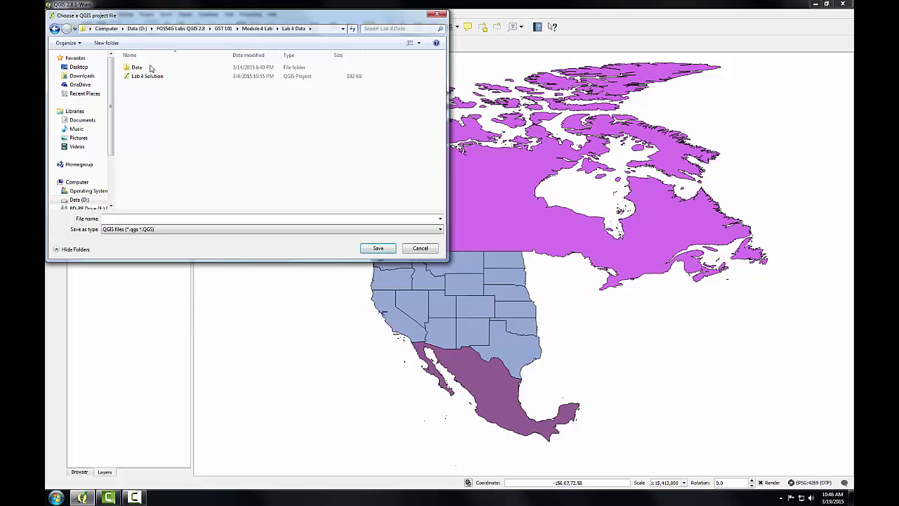
double_click(149, 68)
left_click(158, 218)
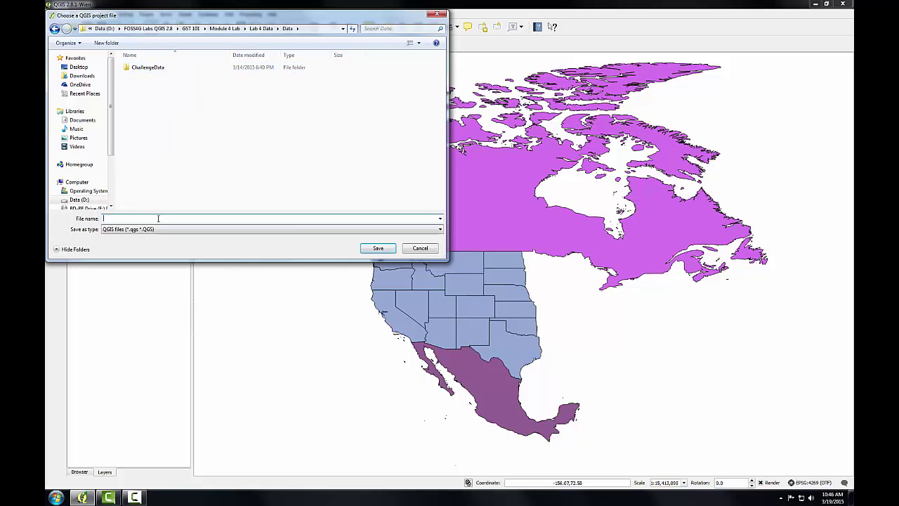
type("Lab4")
key("Return")
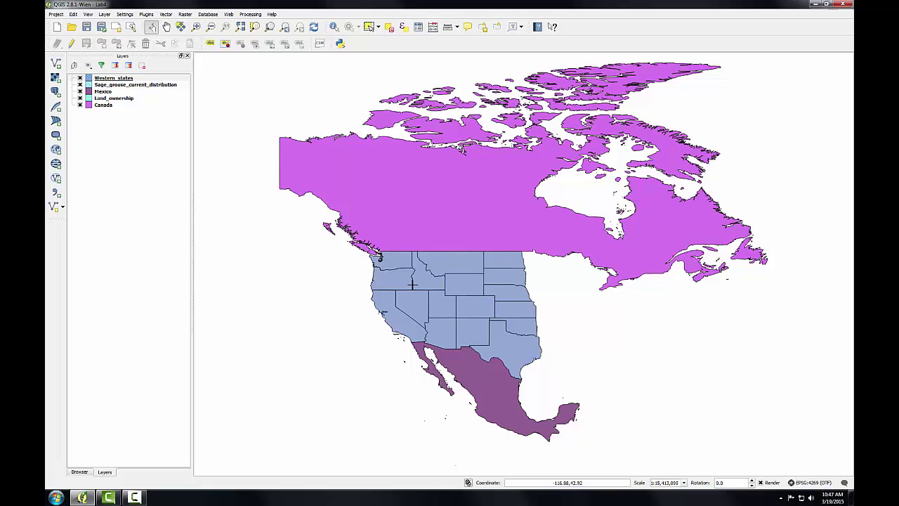
Zoom the map to the Sage_grouse_current_distribution layer's extent.
left_click(107, 208)
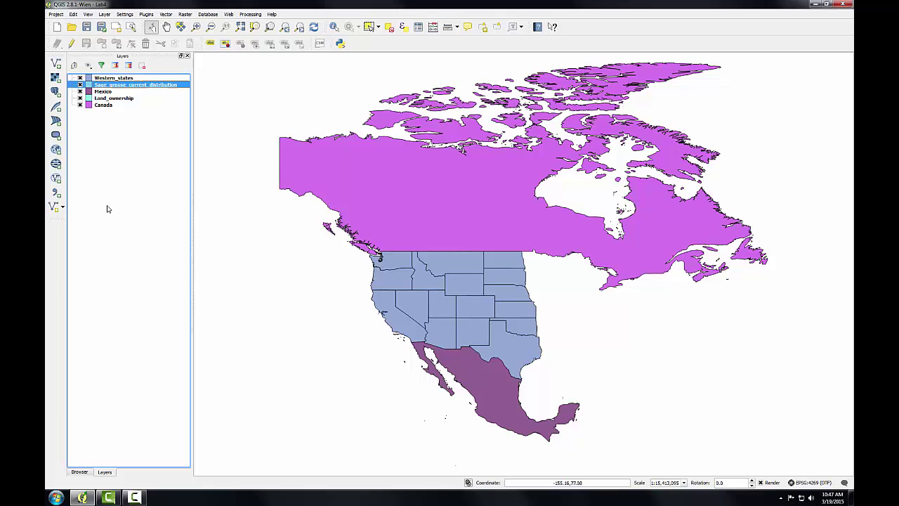
right_click(130, 87)
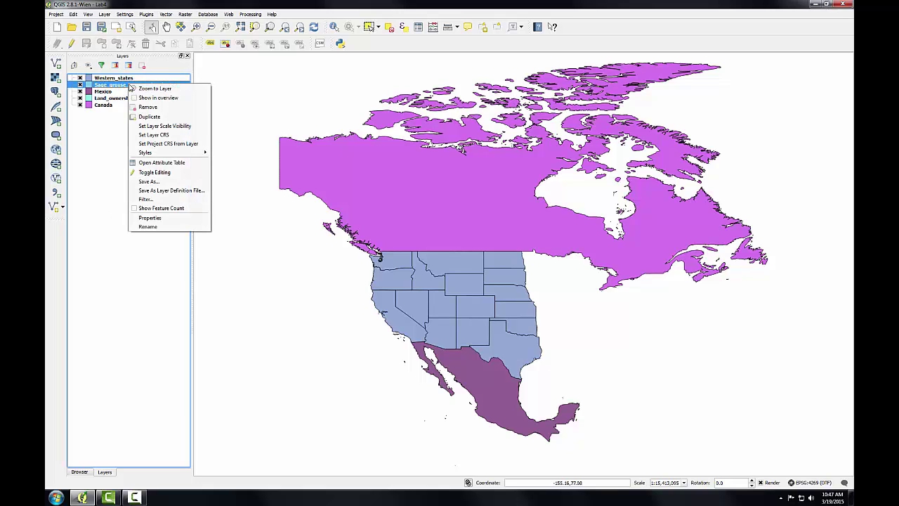
left_click(138, 89)
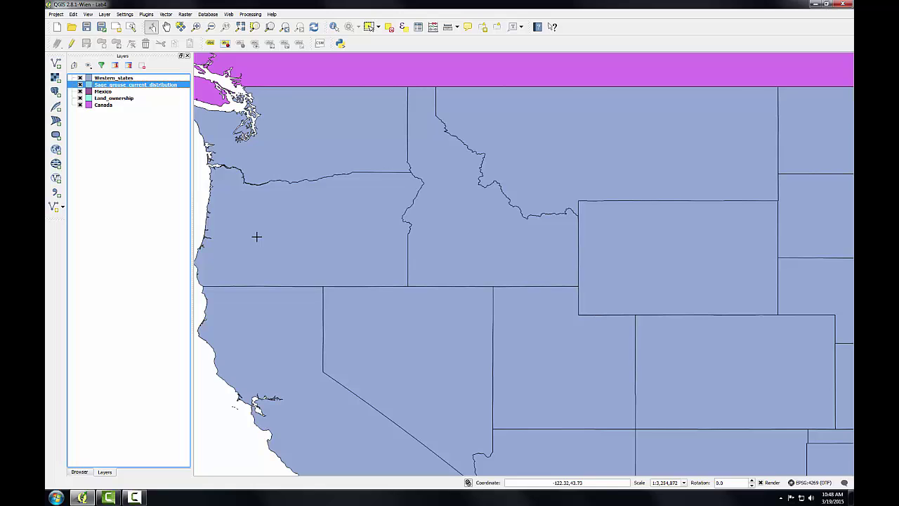
Move Land_ownership to the top, then place Sage_grouse_current_distribution above it.
left_click(121, 99)
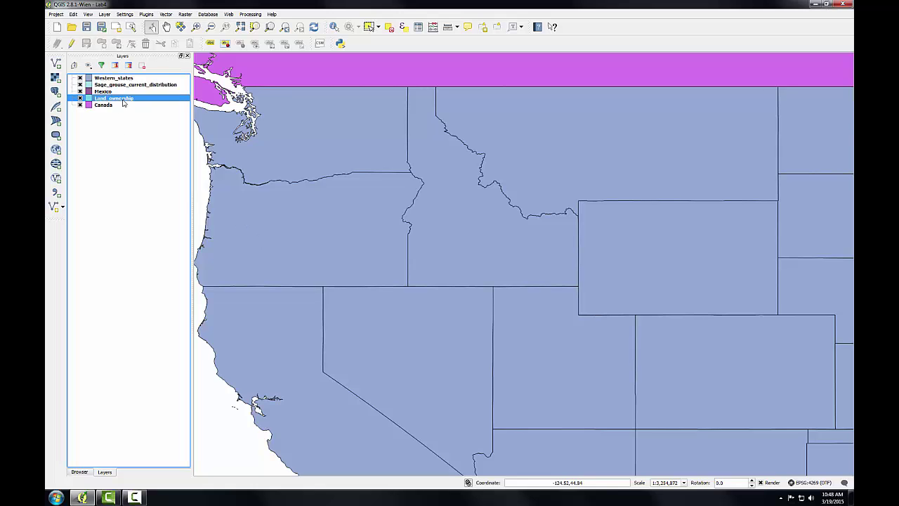
left_click_drag(125, 103, 117, 83)
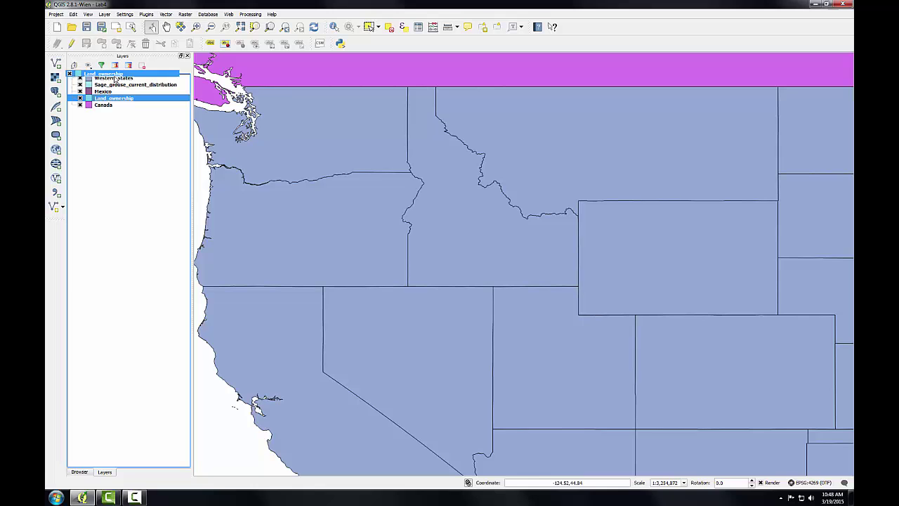
left_click_drag(115, 78, 115, 78)
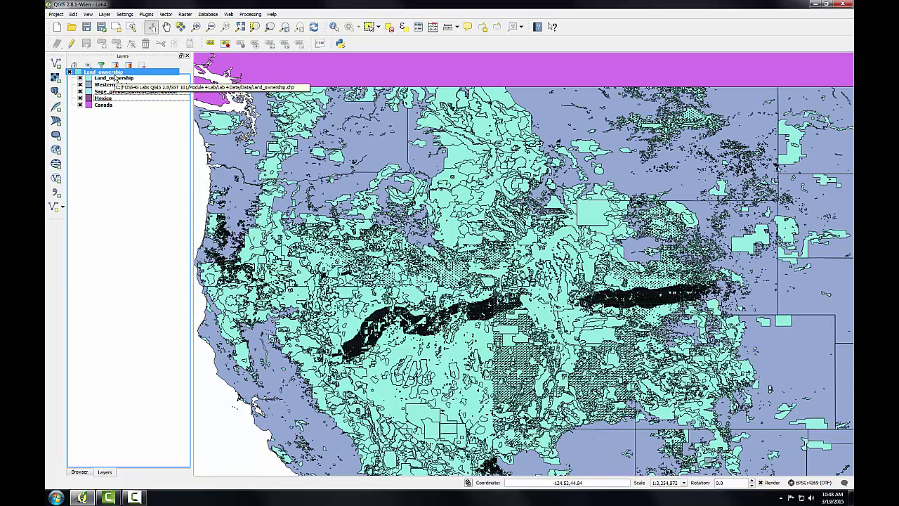
left_click(106, 92)
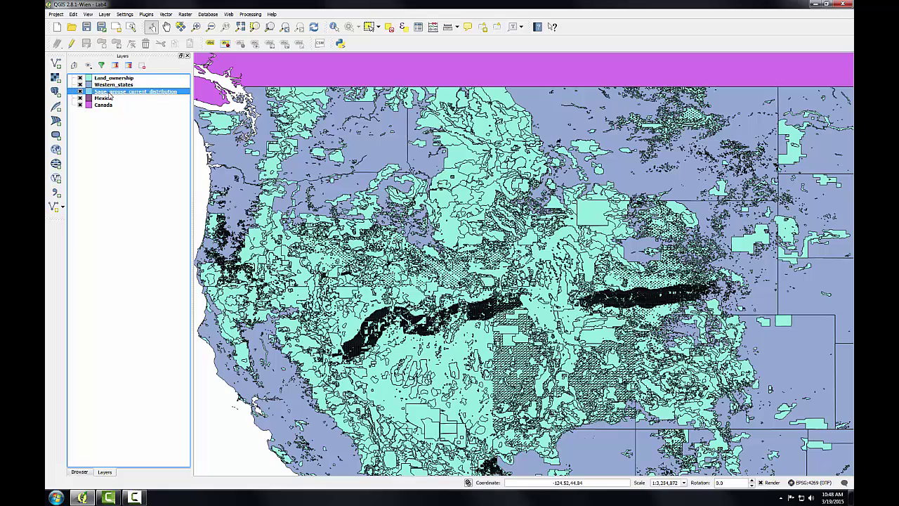
left_click_drag(109, 95, 106, 79)
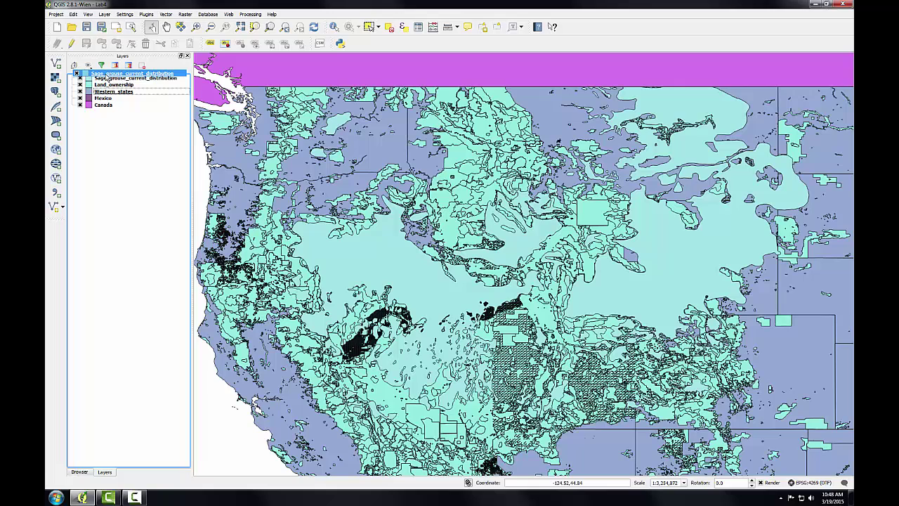
left_click_drag(78, 74, 79, 76)
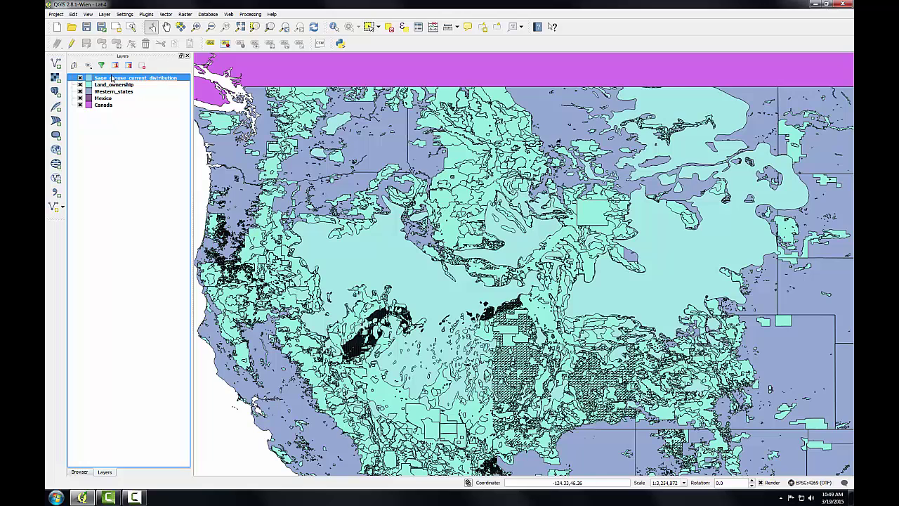
double_click(110, 80)
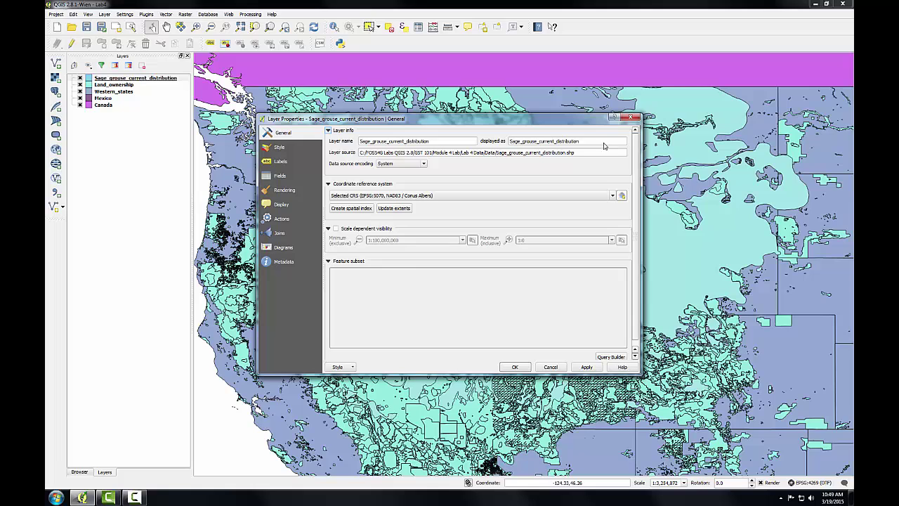
left_click(634, 117)
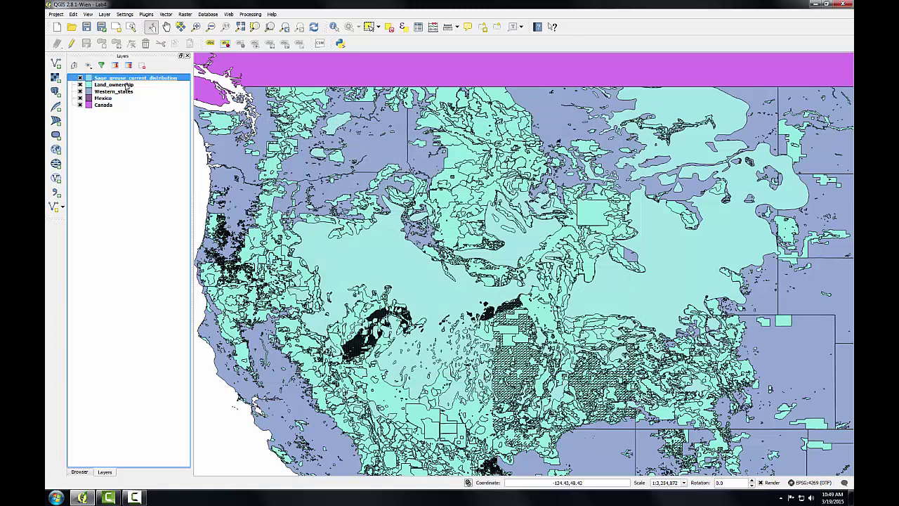
double_click(127, 84)
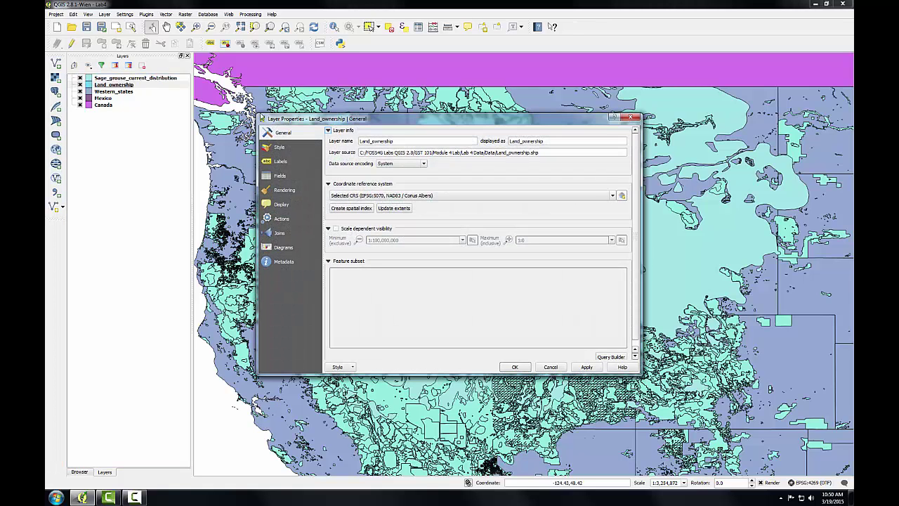
left_click(634, 118)
left_click(106, 92)
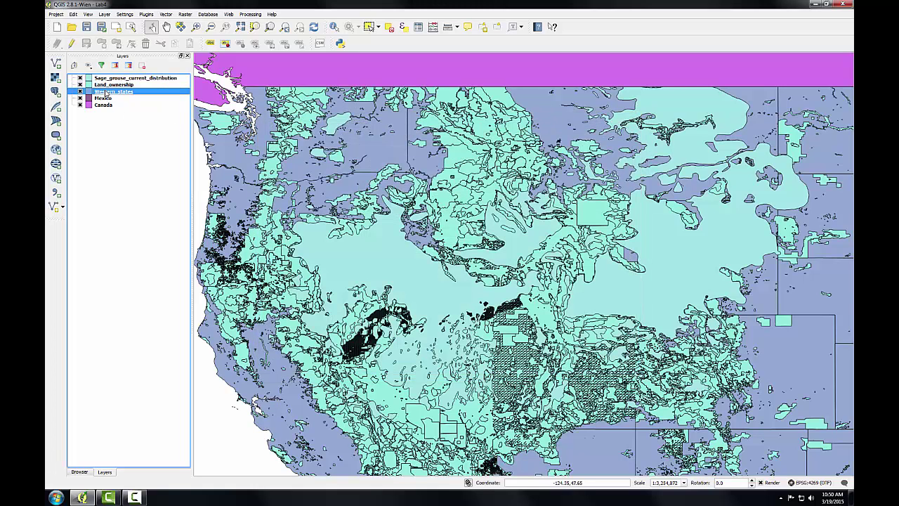
double_click(105, 92)
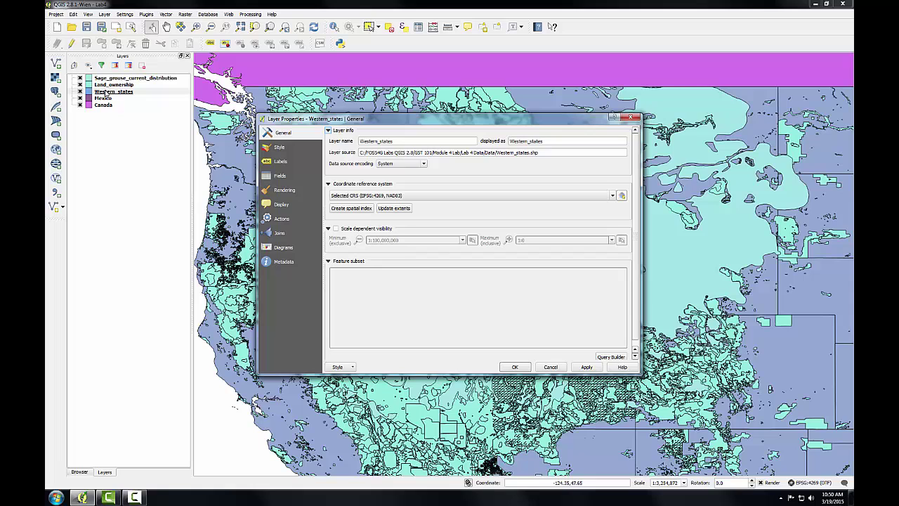
left_click(634, 117)
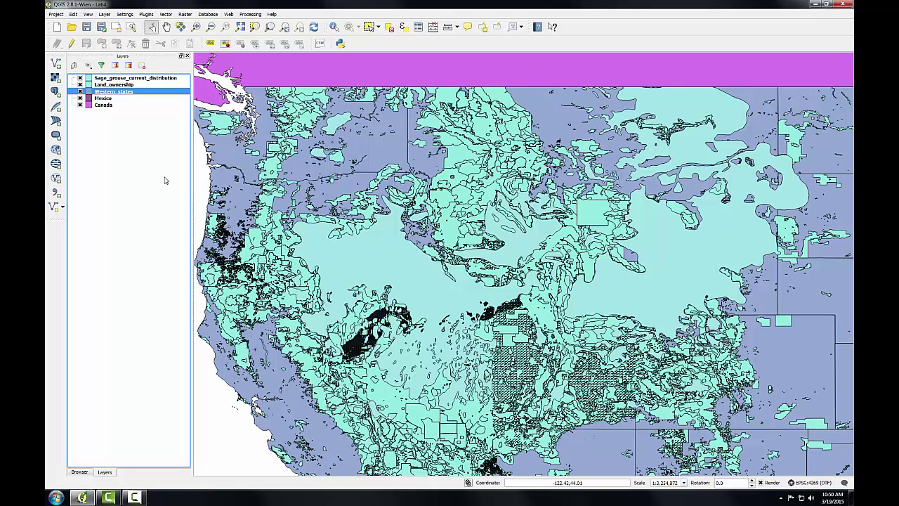
Set the project CRS to EPSG:5070 (NAD83 / Conus Albers) from the sage-grouse layer.
right_click(104, 82)
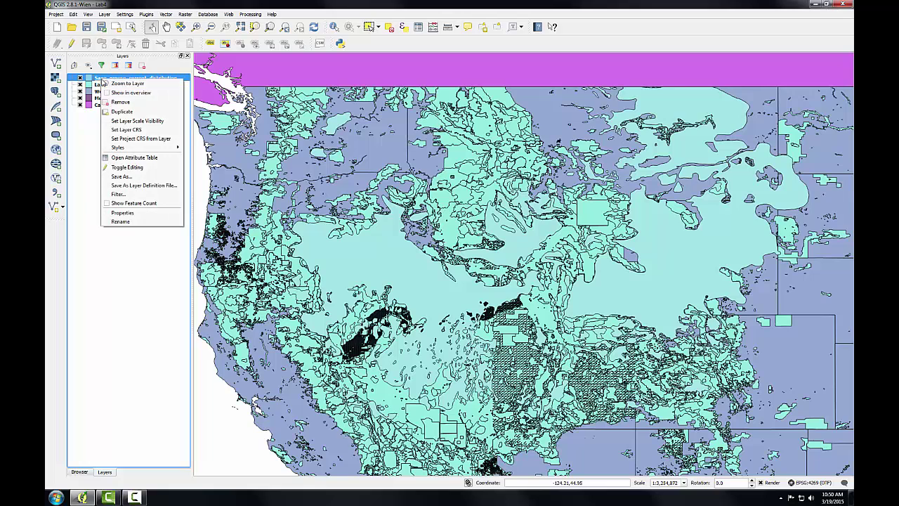
left_click(119, 139)
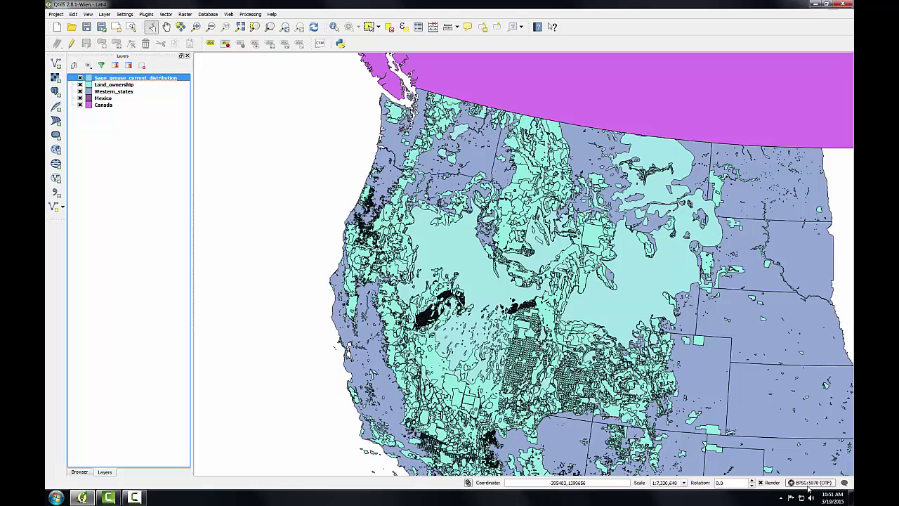
Rename Sage_grouse_current_distribution to 'Sage-grouse Habitat' in its layer properties.
double_click(130, 80)
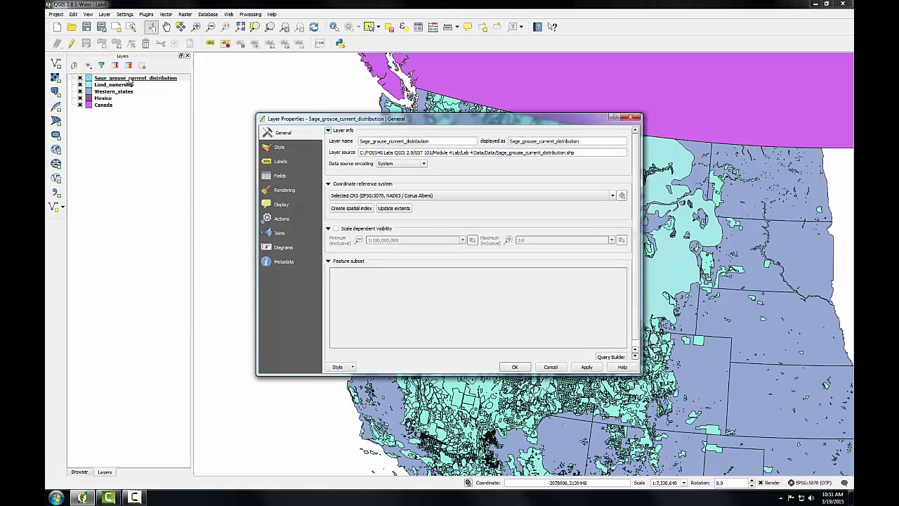
left_click_drag(429, 141, 359, 141)
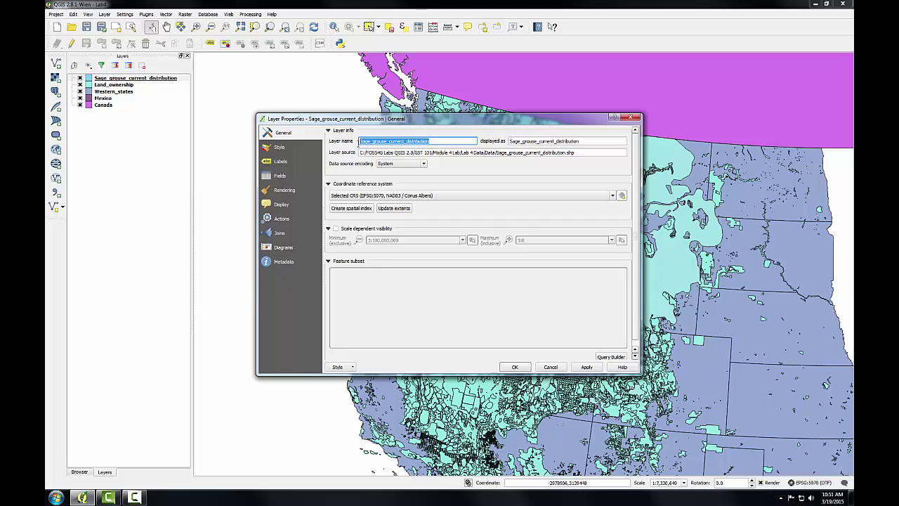
type("Sage-gr")
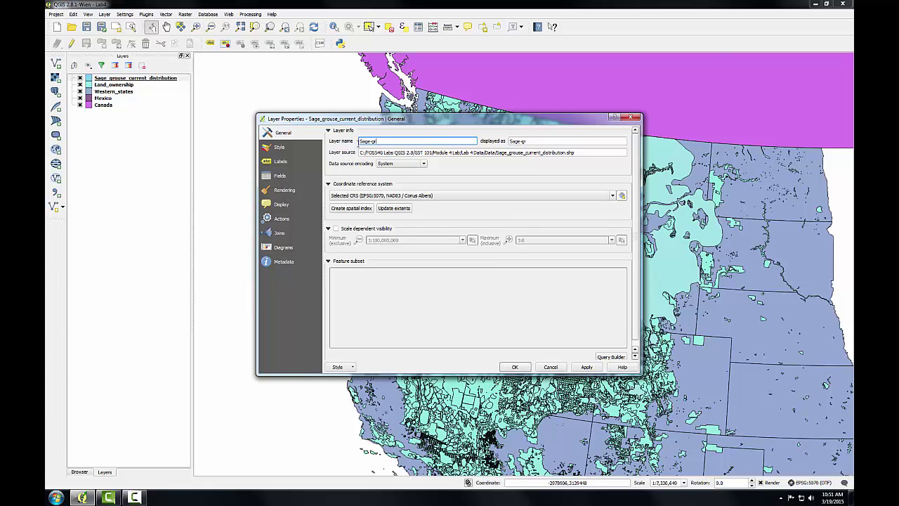
type("ouse Habitat")
left_click(515, 366)
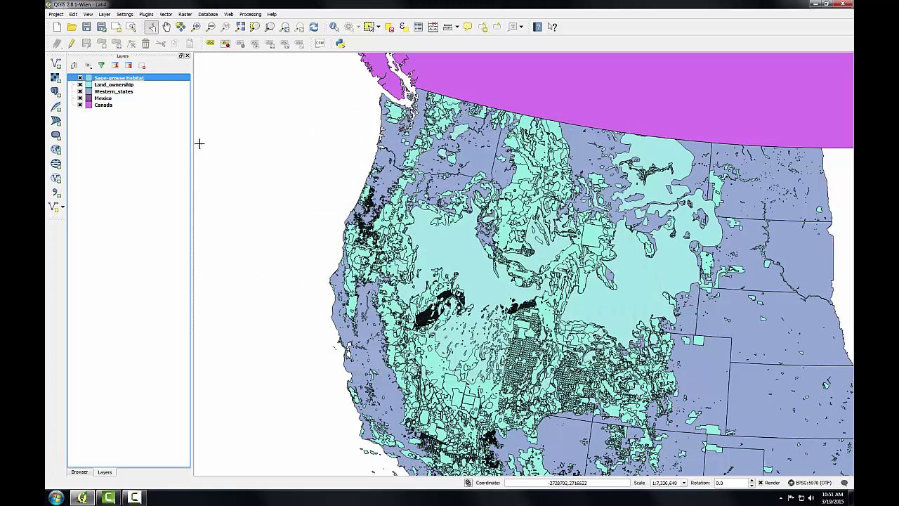